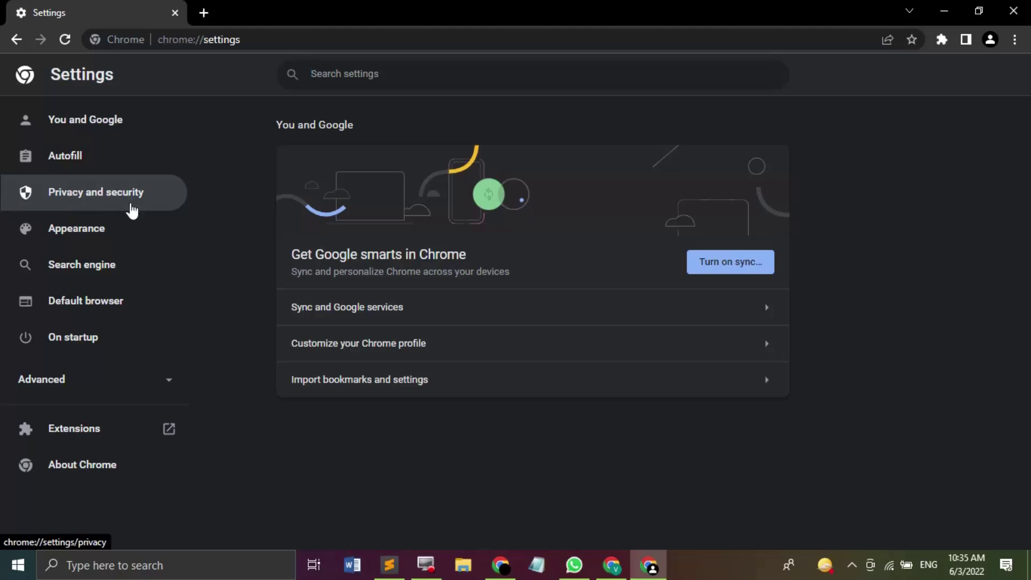
Go to Privacy and security > Site Settings and scroll down to the Content section.
click(140, 189)
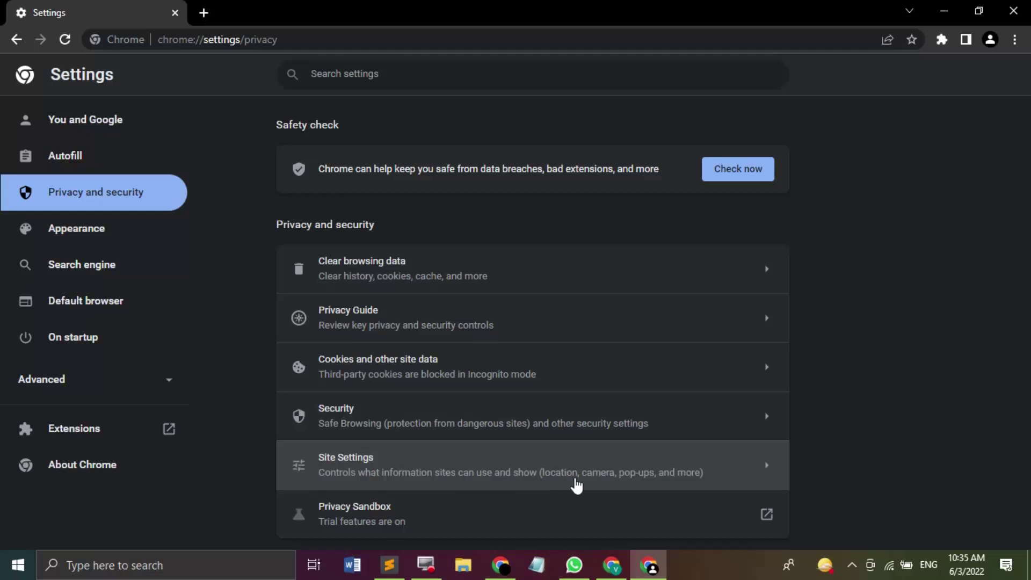
click(615, 467)
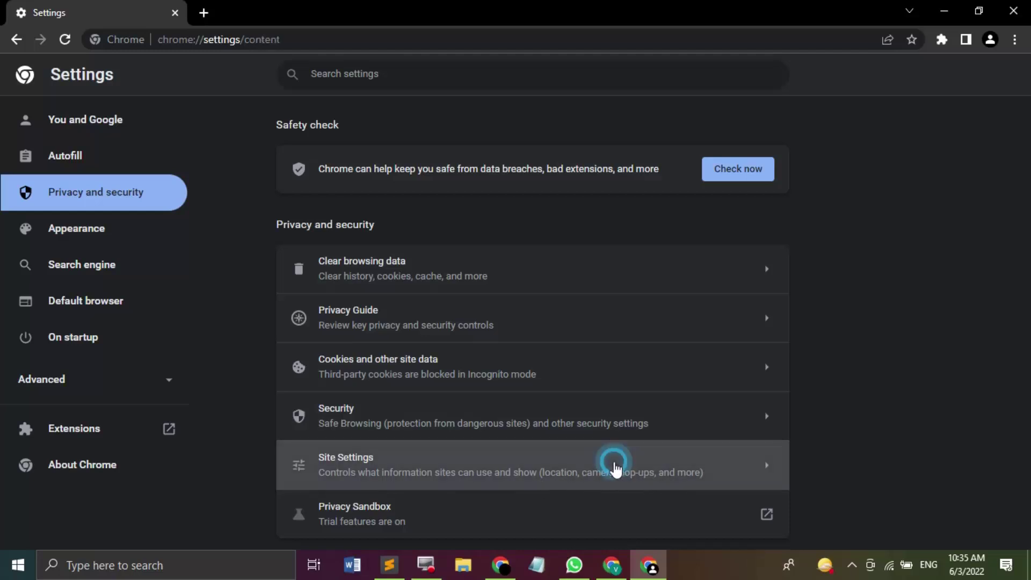
scroll(861, 283, down, 5)
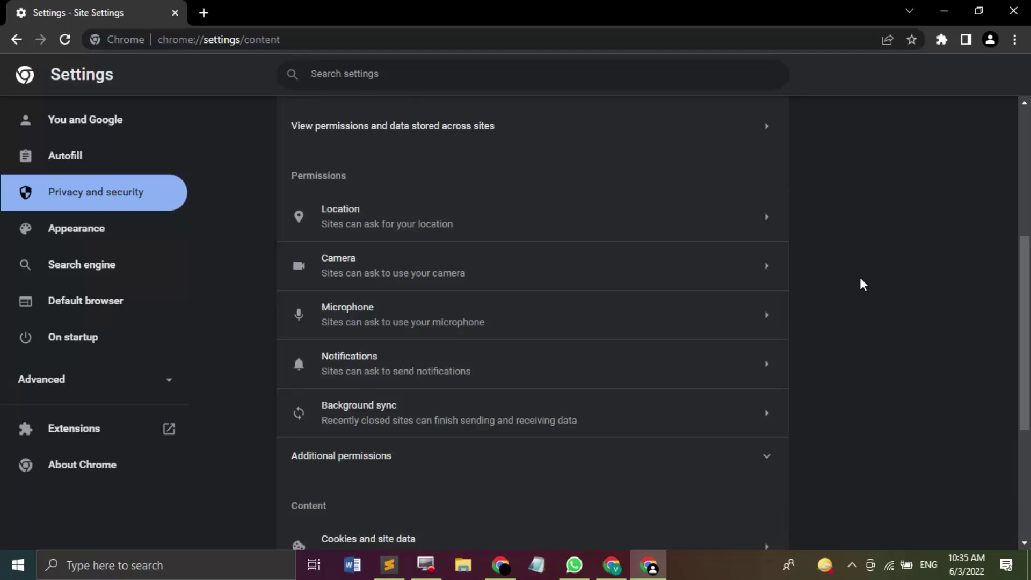
scroll(861, 283, down, 5)
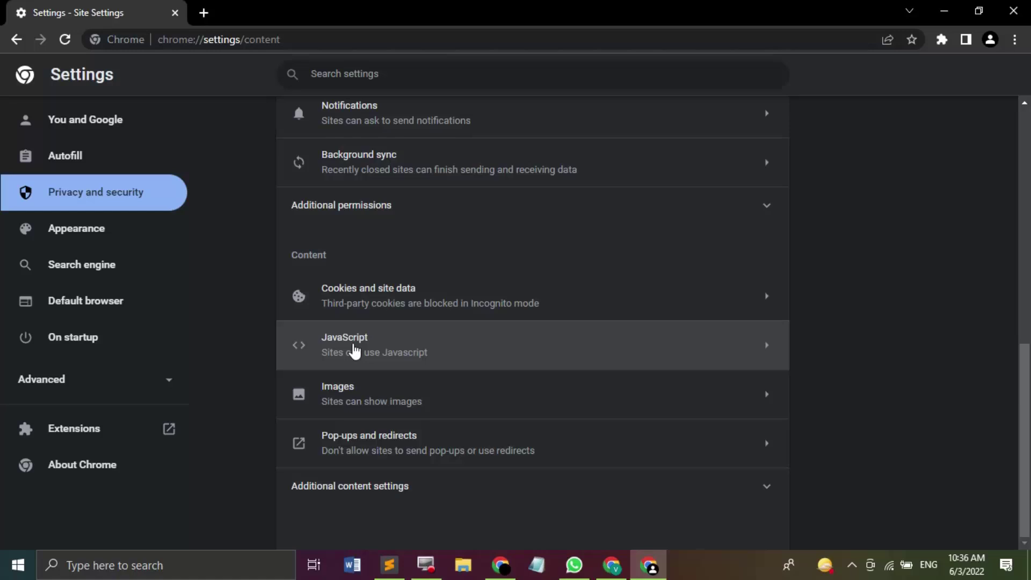
Open JavaScript settings, switch the default to Don't allow, then back to Sites can use Javascript.
click(376, 352)
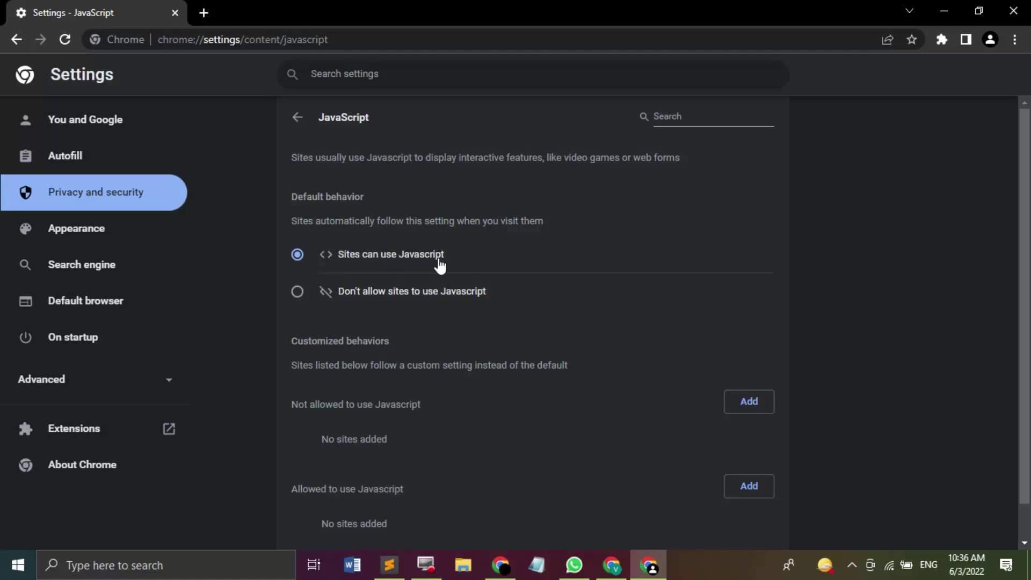
click(297, 293)
click(299, 255)
Scroll down and highlight the Allowed and Not allowed to use Javascript list labels.
scroll(602, 270, down, 1)
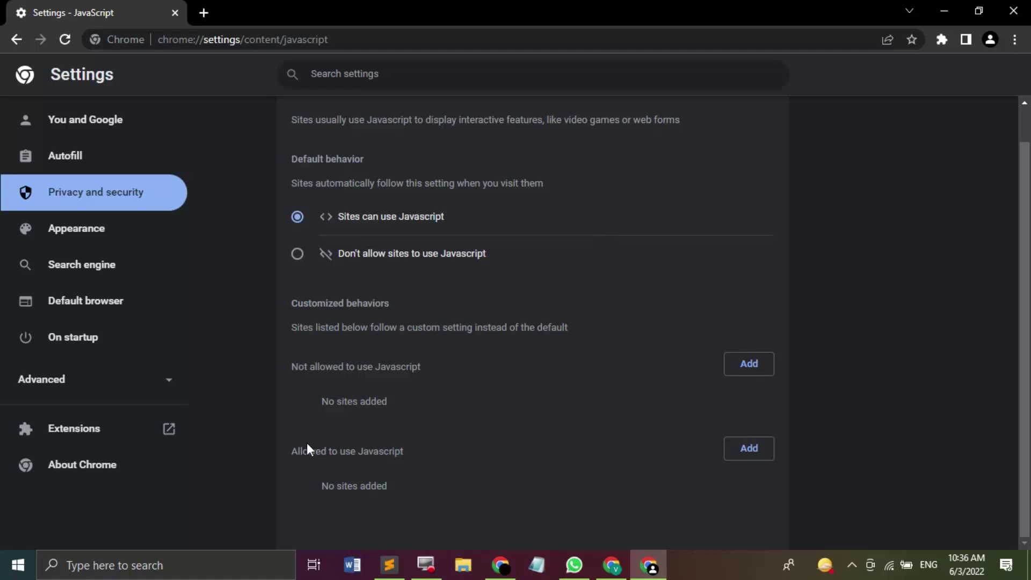
drag(288, 451, 389, 461)
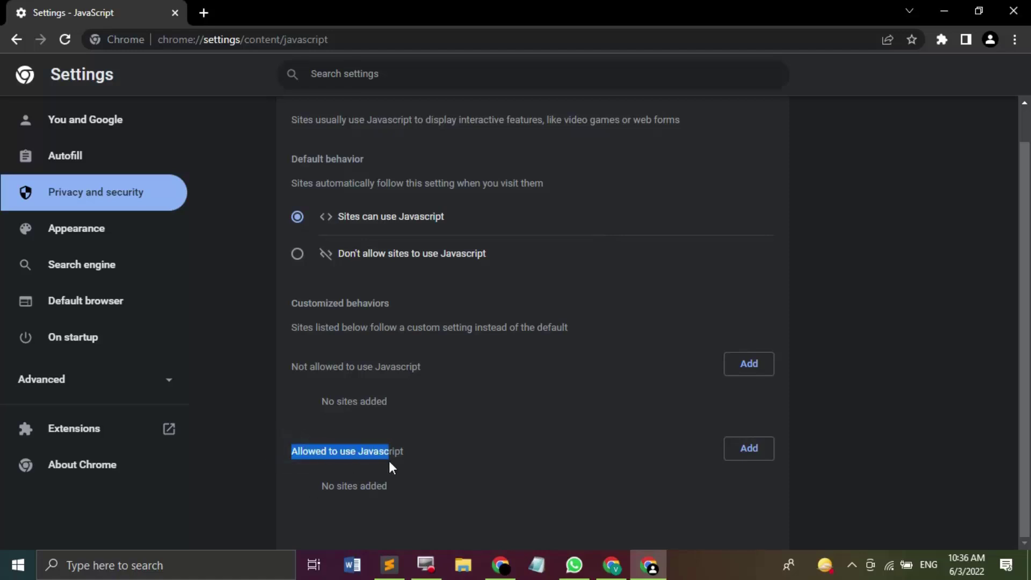
click(408, 458)
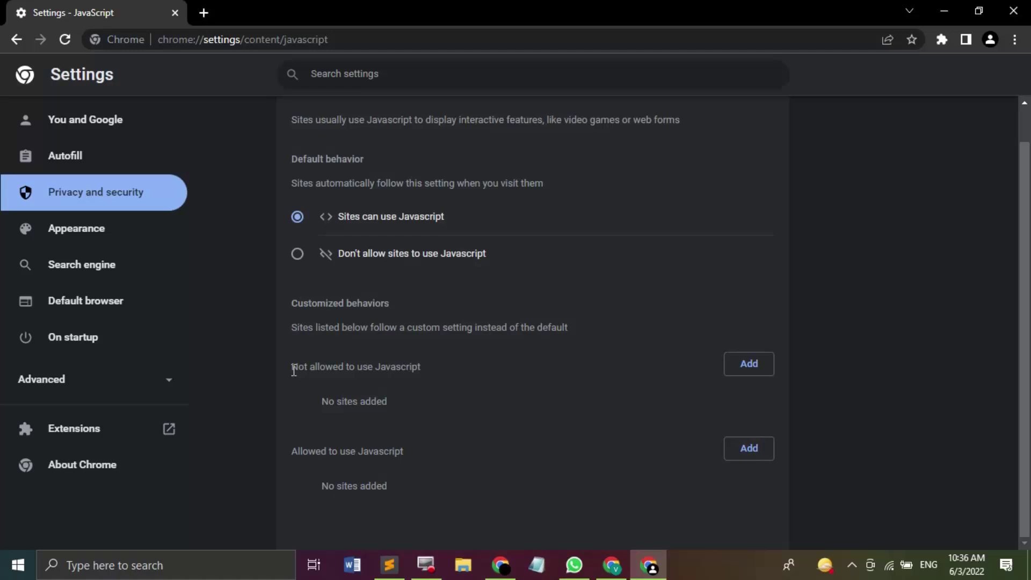
drag(294, 371, 333, 371)
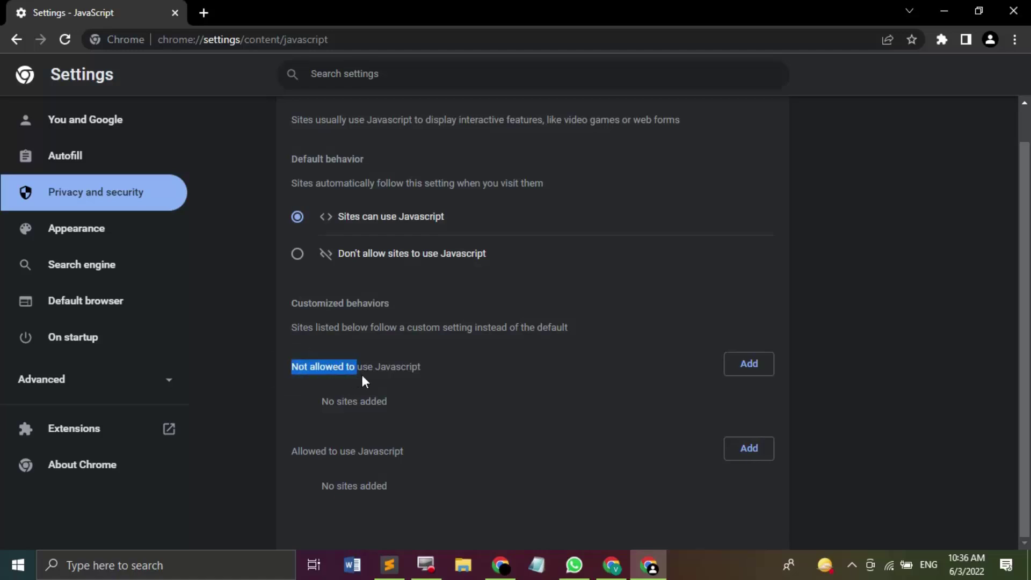
click(418, 375)
click(749, 366)
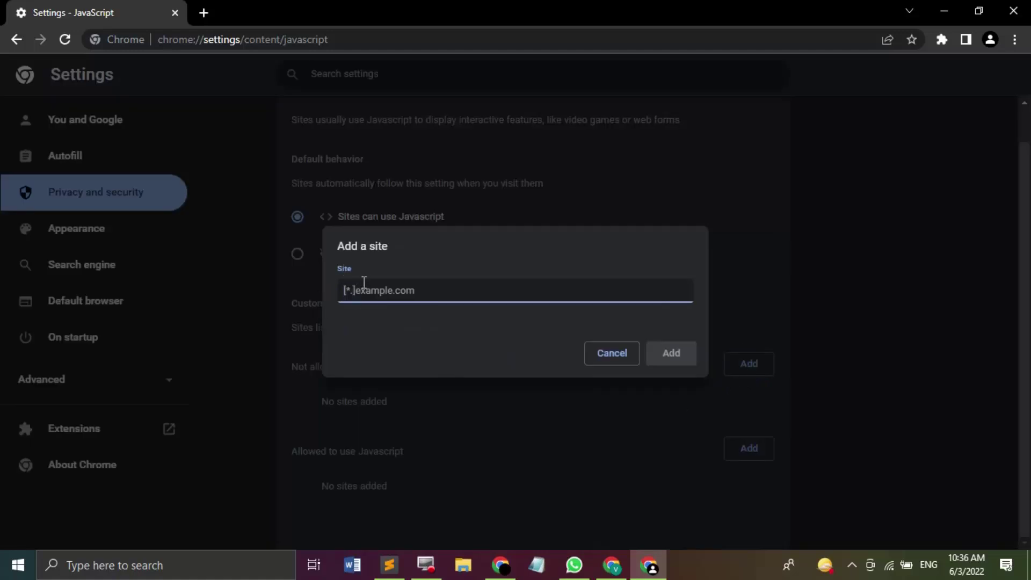
click(360, 292)
text(www)
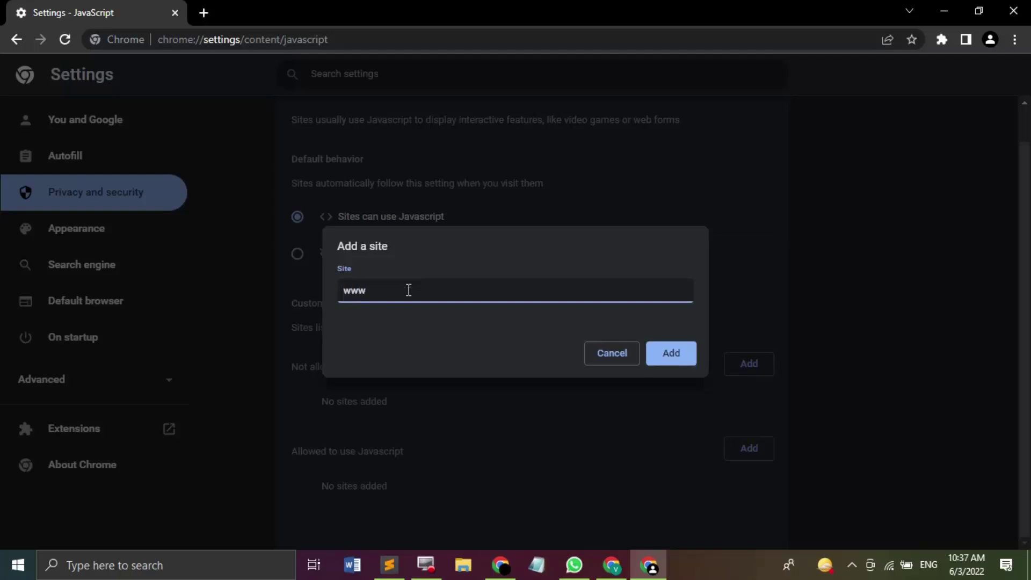
text(.google.com)
click(671, 354)
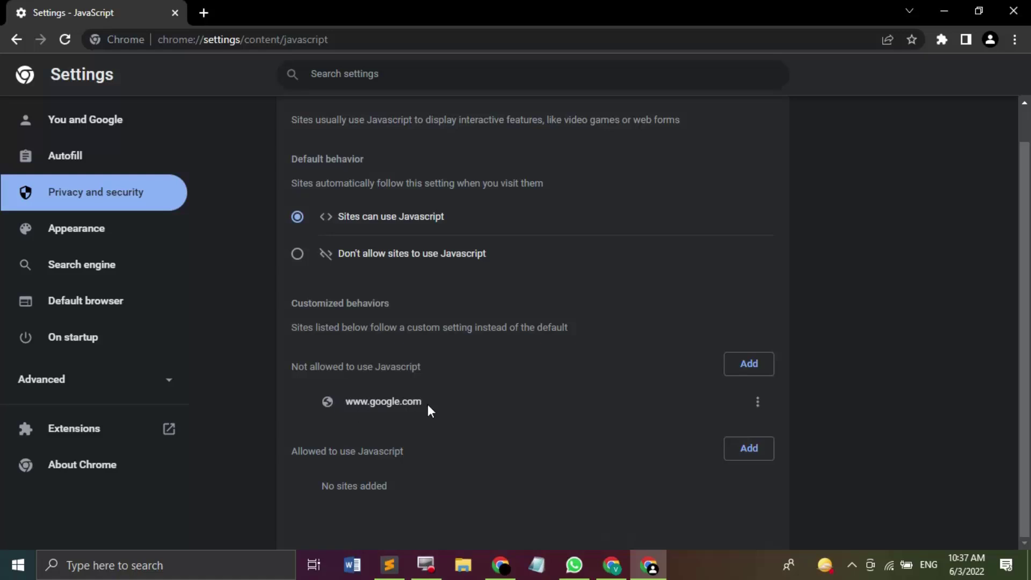
click(203, 13)
text(ww)
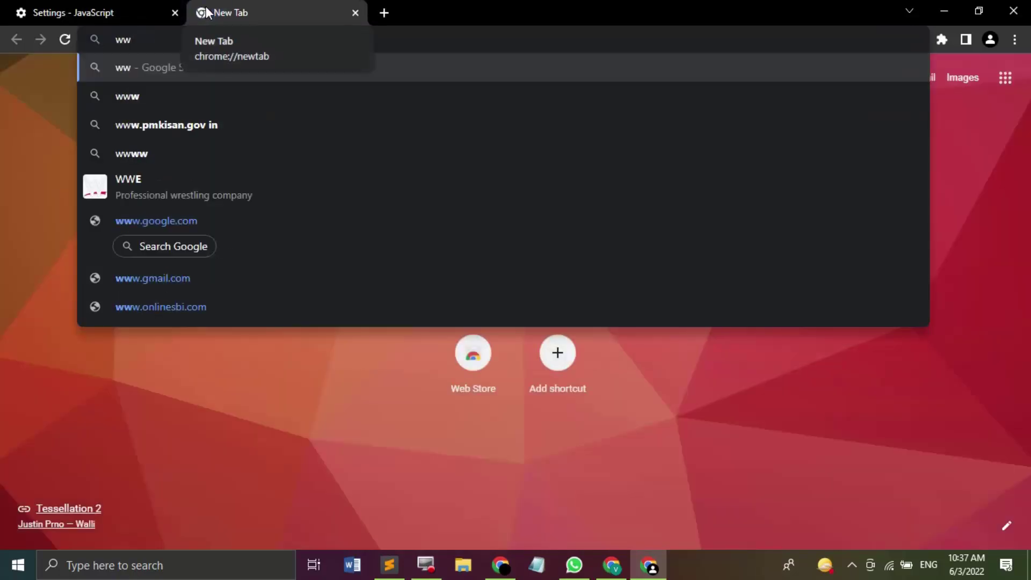
text(w.goog)
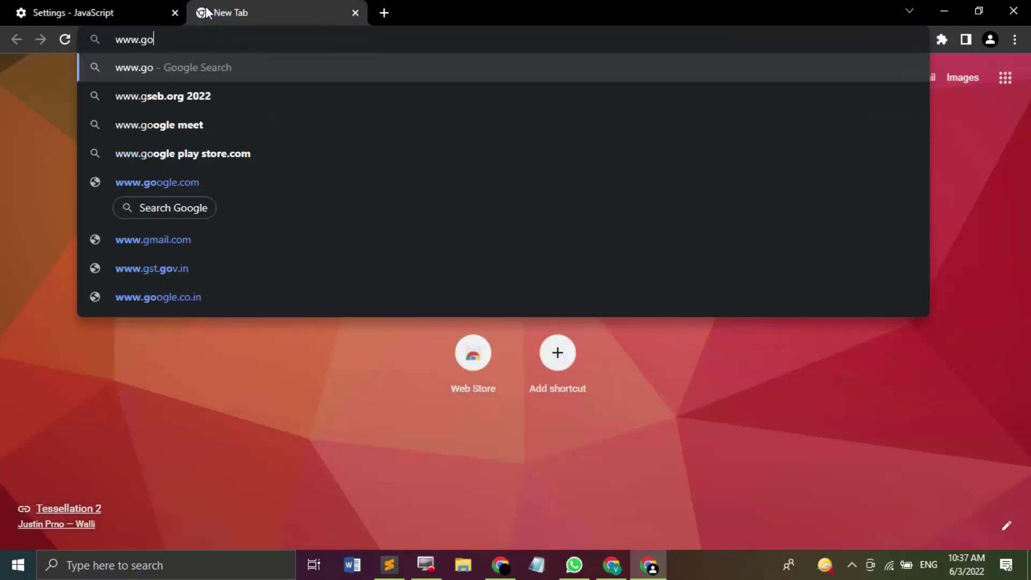
click(234, 86)
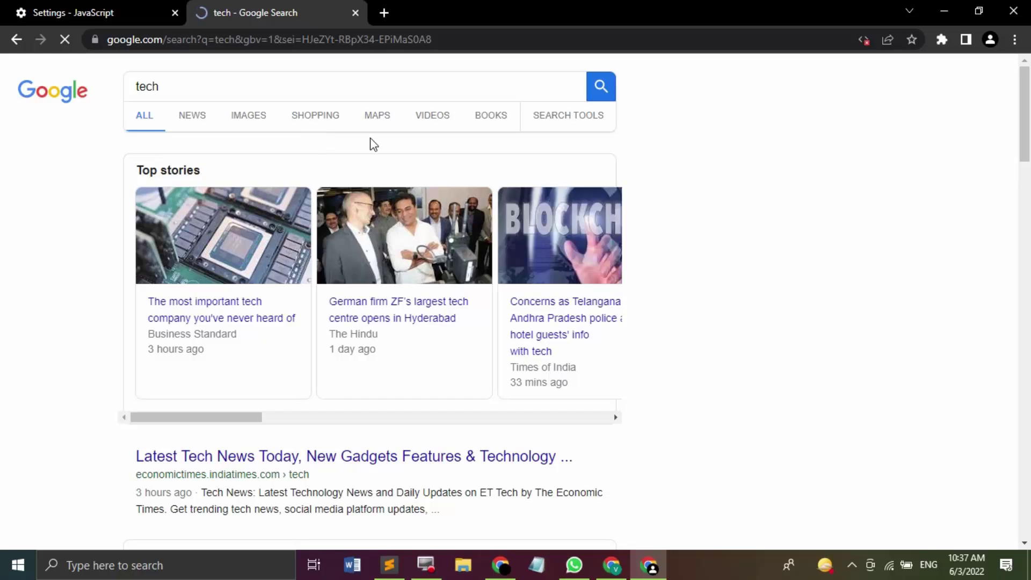
scroll(671, 216, down, 5)
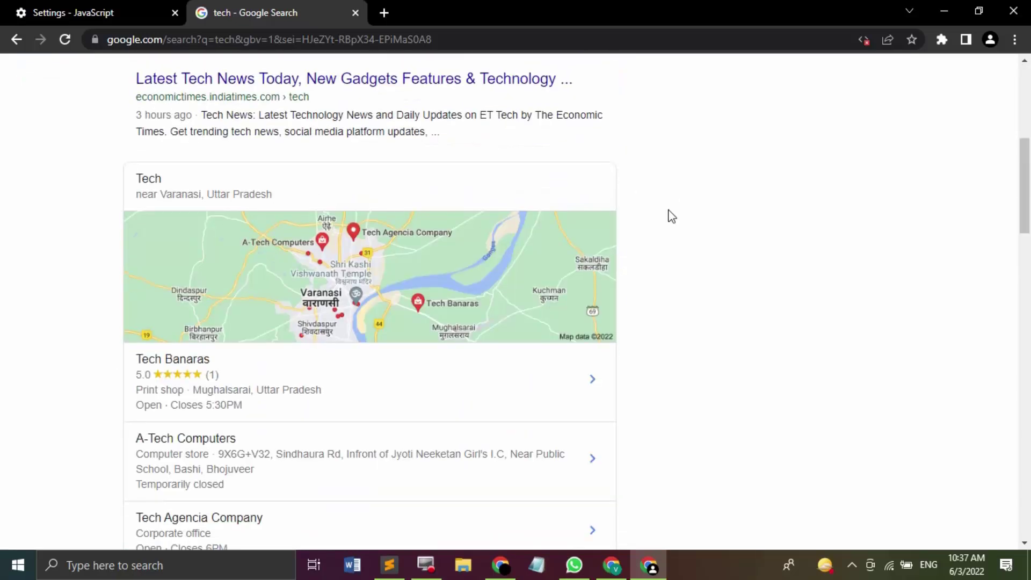
scroll(671, 217, up, 5)
scroll(671, 217, up, 1)
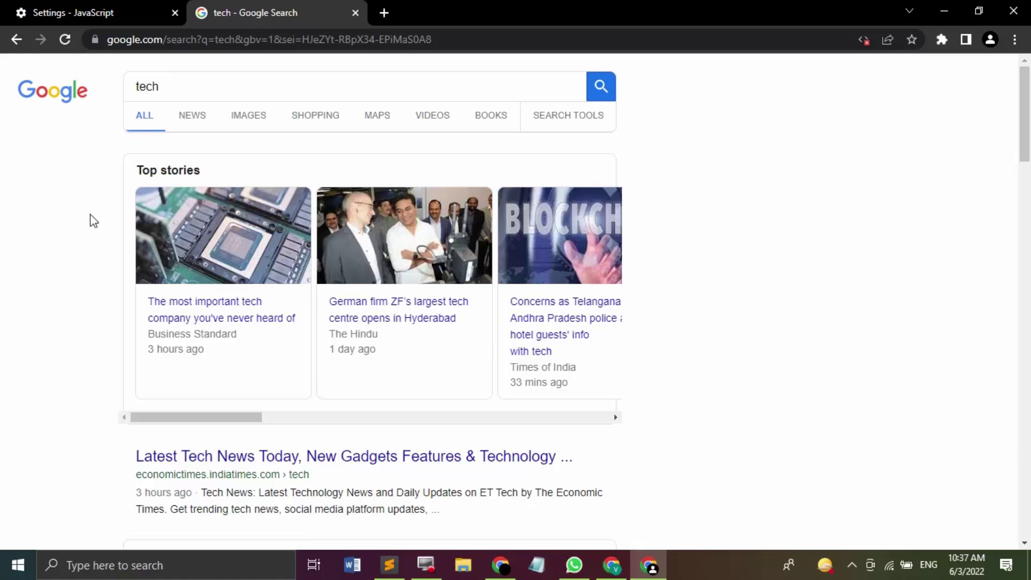
click(357, 12)
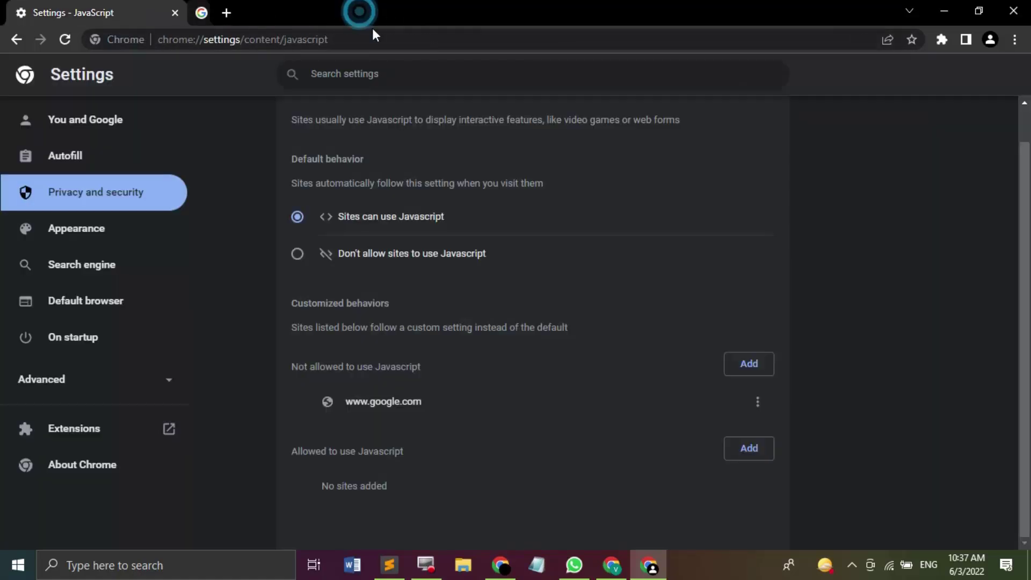
click(757, 403)
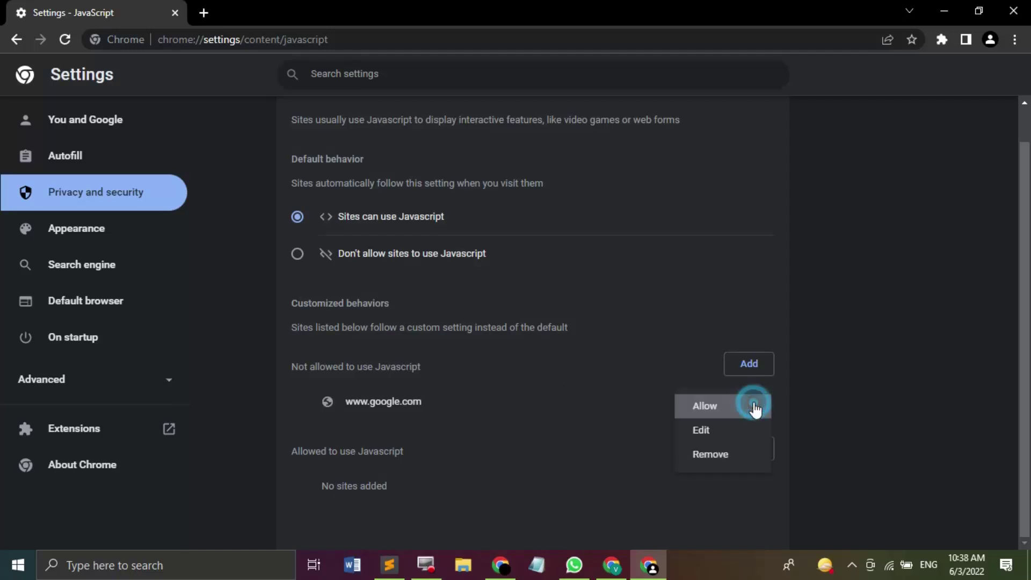
click(736, 463)
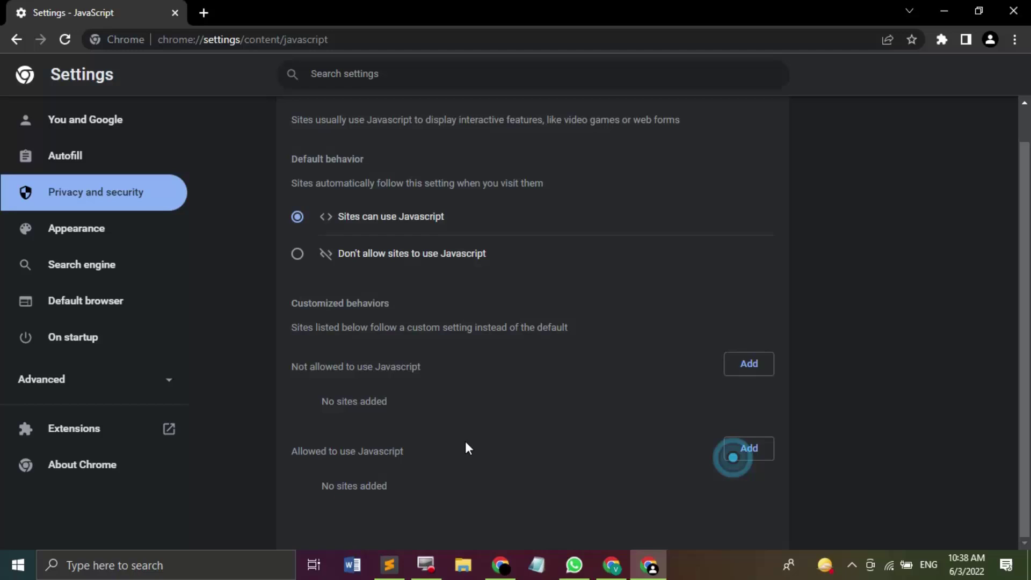
In a new tab, open google.com, dismiss the sign-in prompt, and search for 'tech'.
click(210, 9)
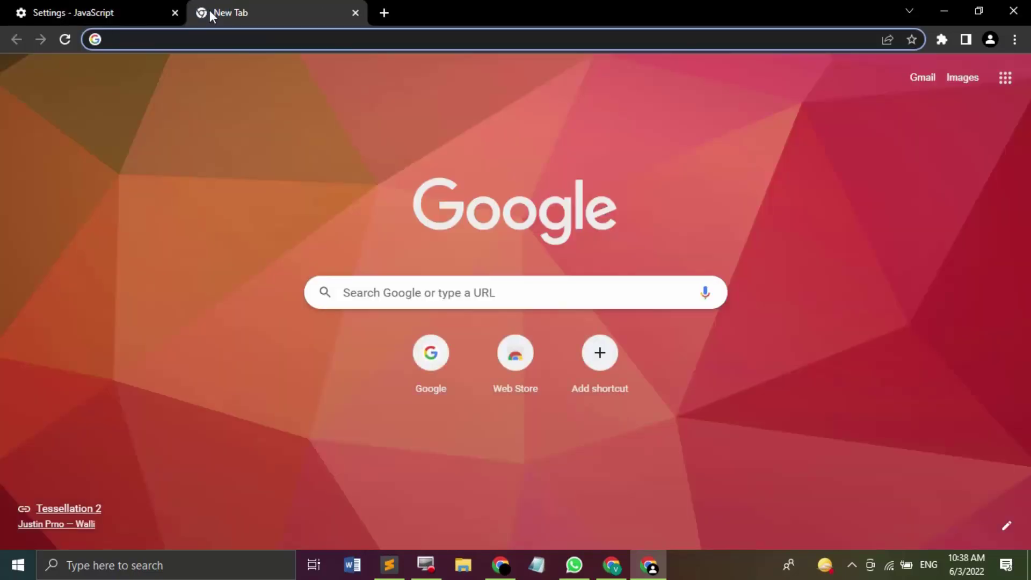
text(ww)
click(243, 90)
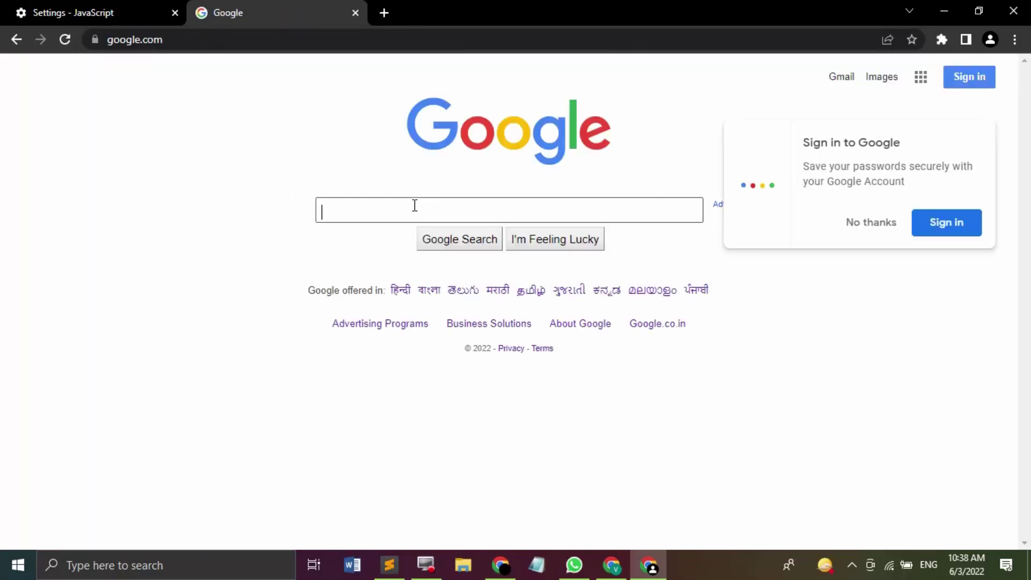
click(849, 228)
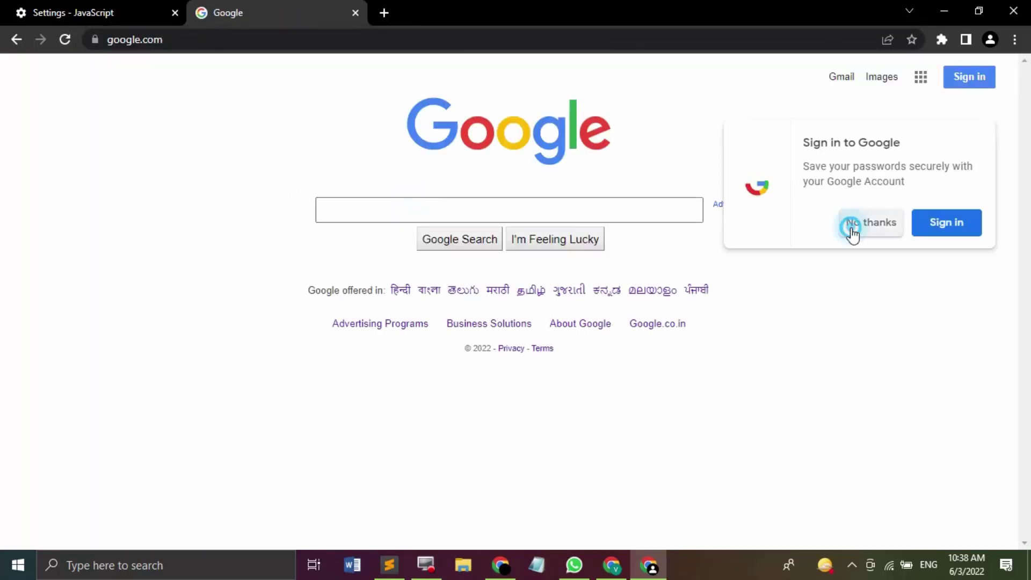
click(478, 210)
text(tech)
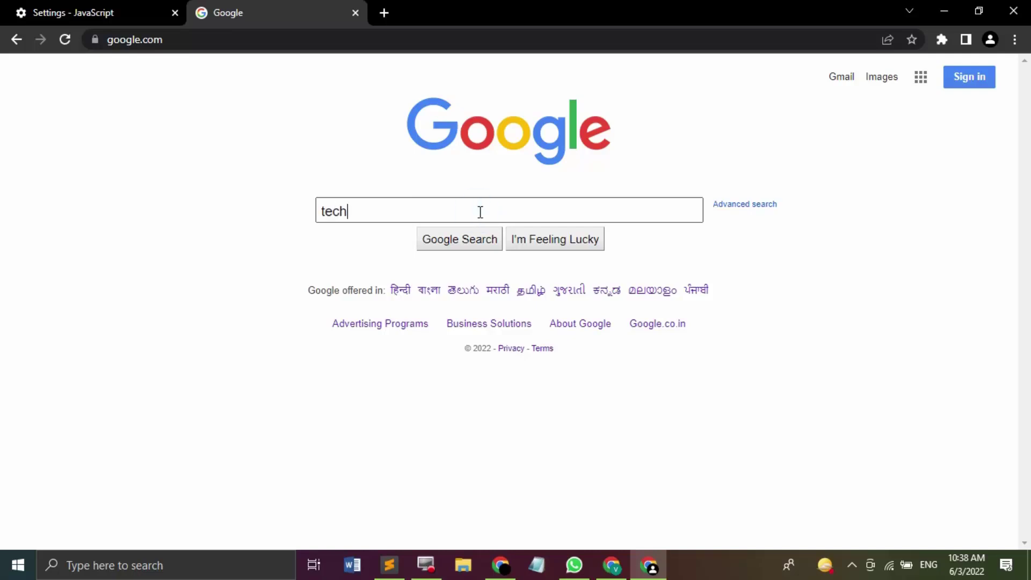
key(Return)
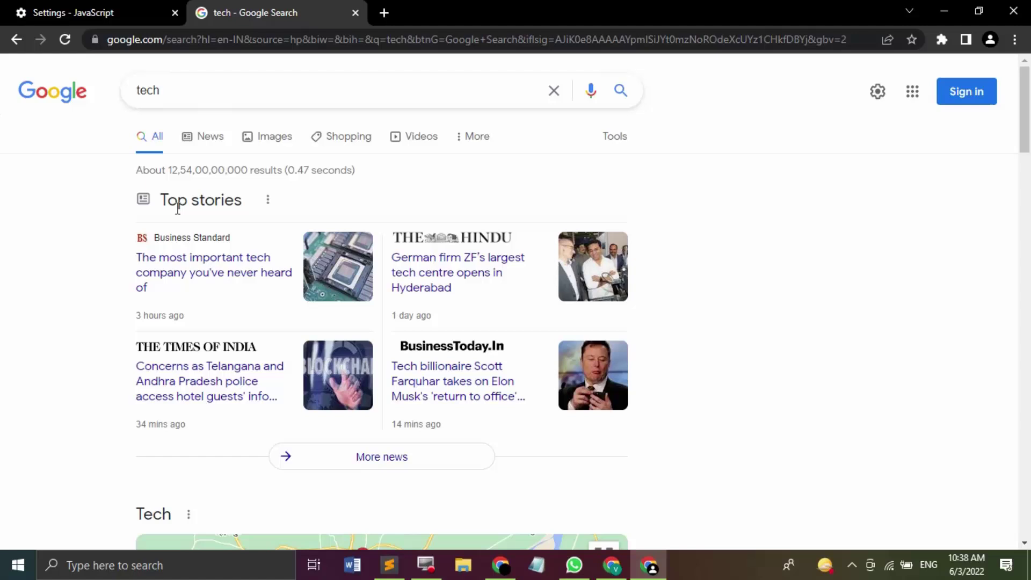
Close the 'tech - Google Search' tab and go back from JavaScript settings to Site Settings.
click(355, 12)
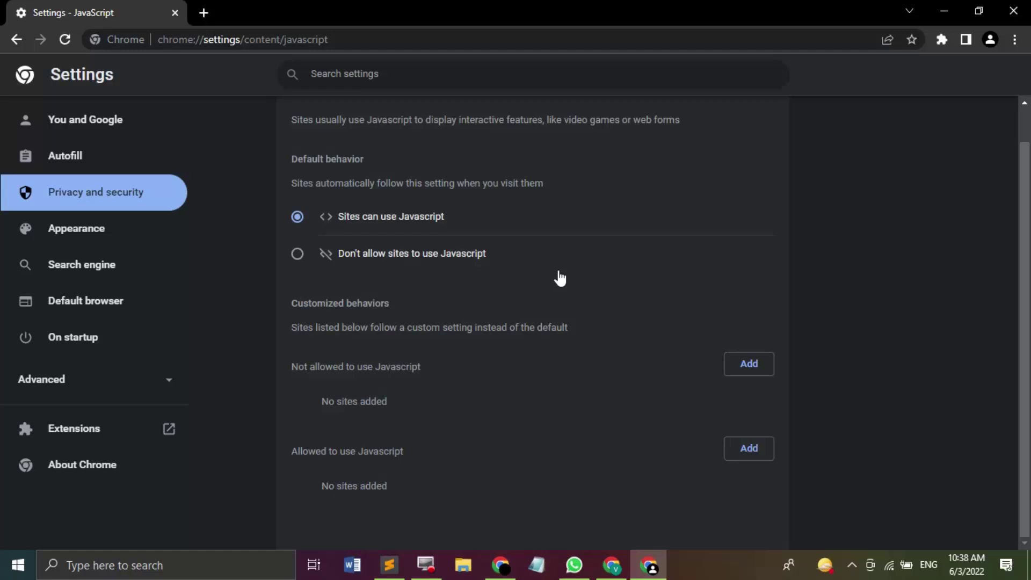
scroll(837, 409, up, 1)
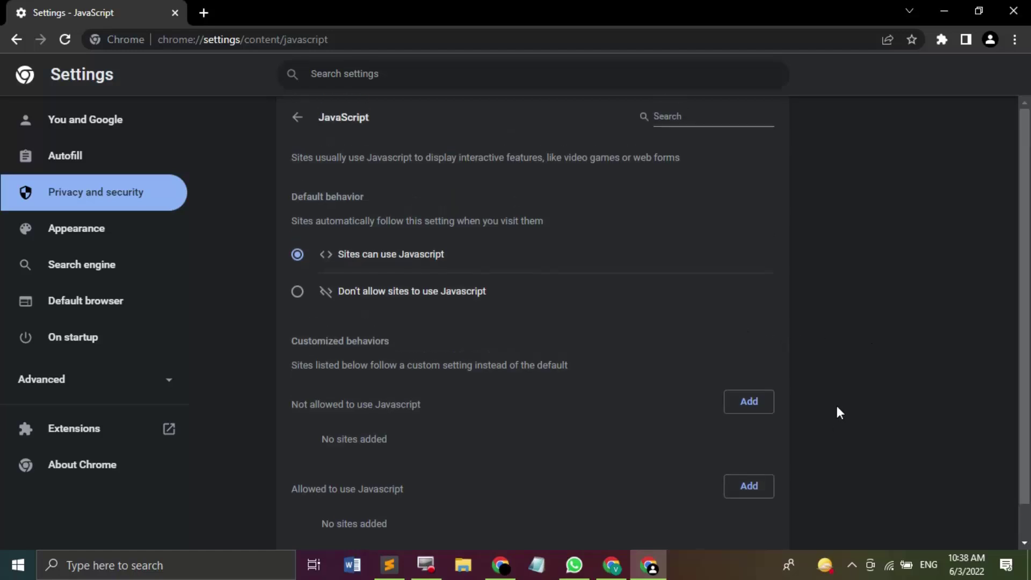
click(298, 117)
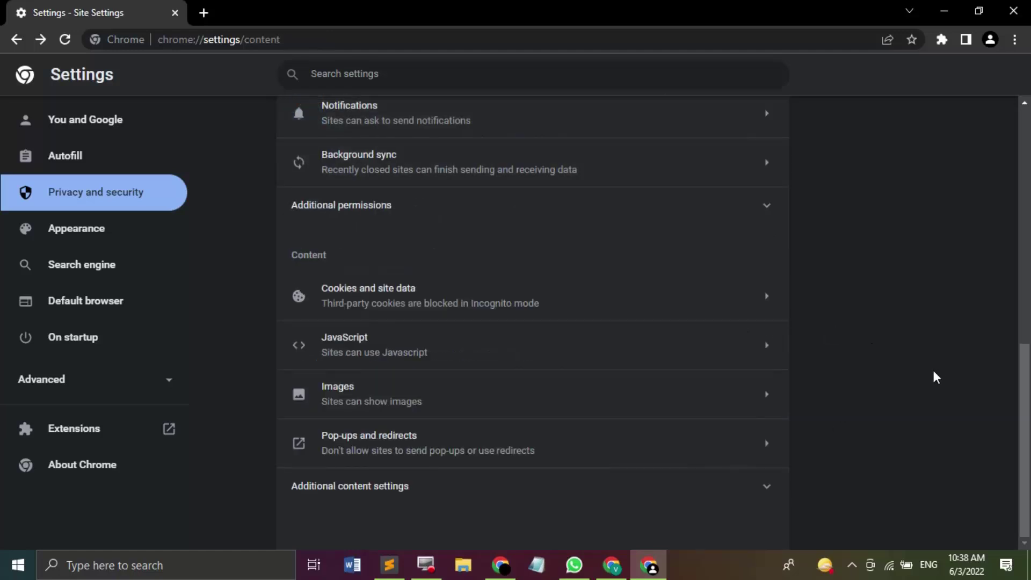